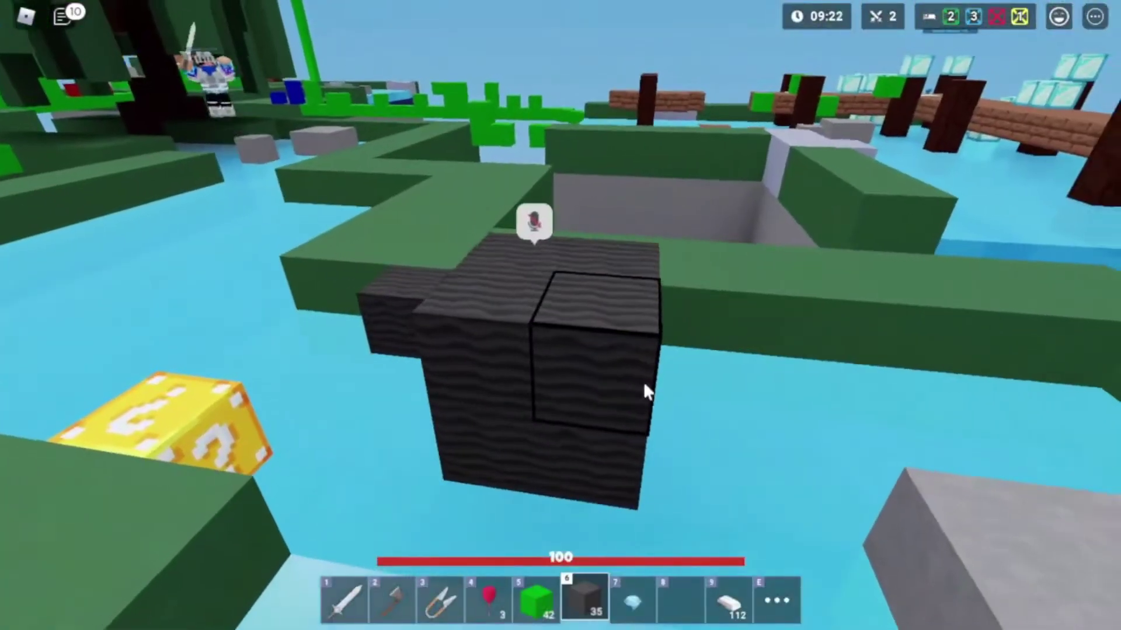
Step: In the BedWars clip, equip the sword and walk along the bridge onto the light-grey walkway
{"action": "key", "text": "1"}
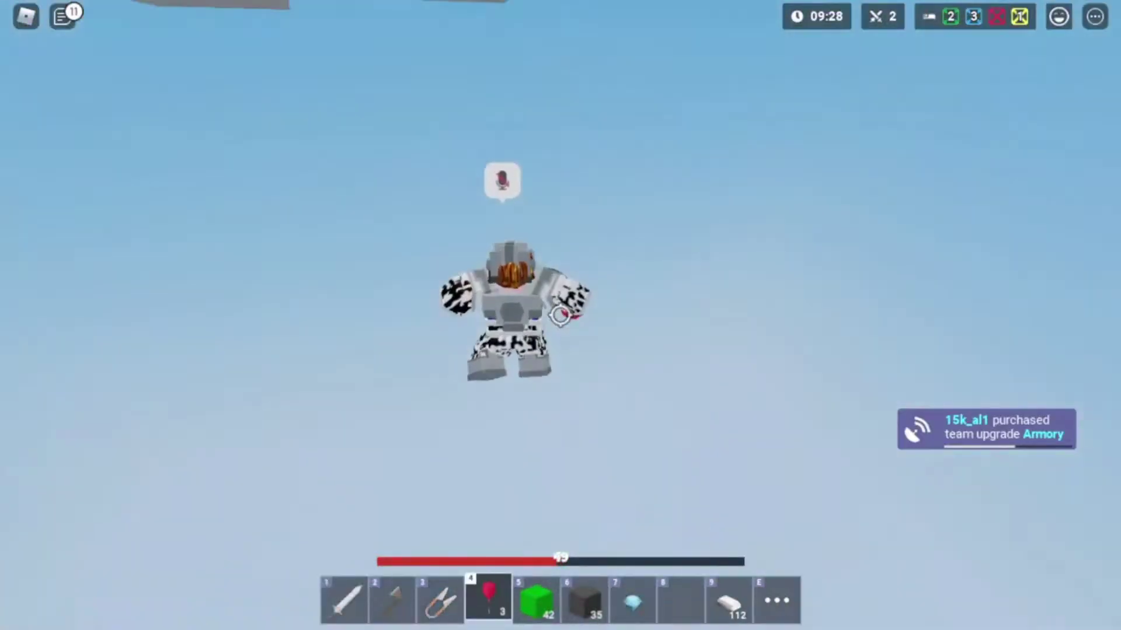
{"action": "key", "text": "w"}
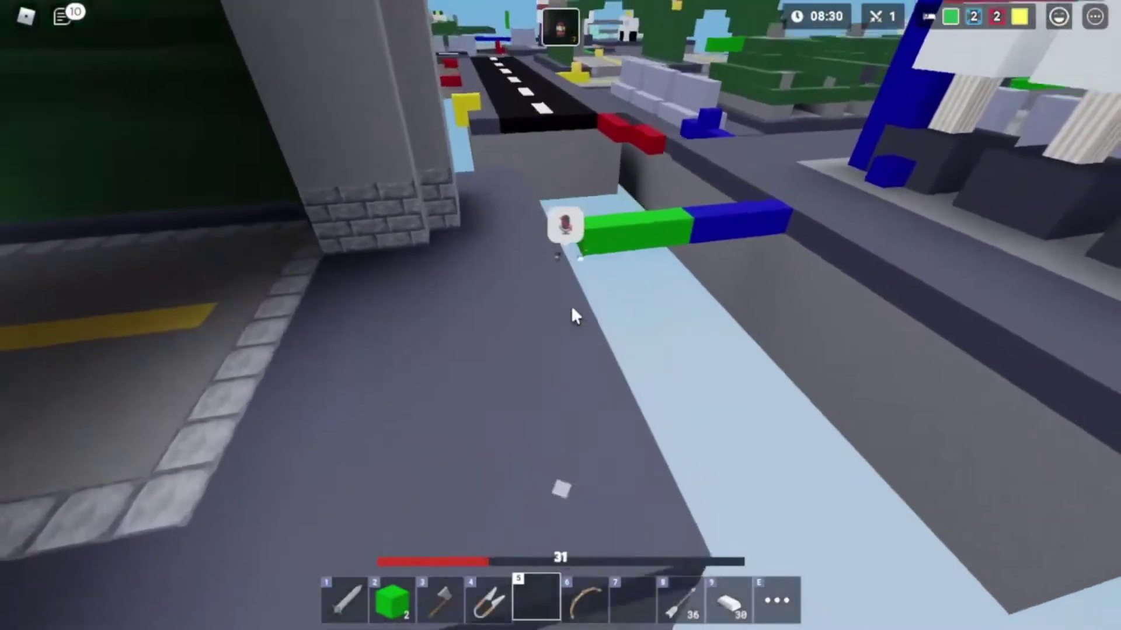
{"action": "key", "text": "w"}
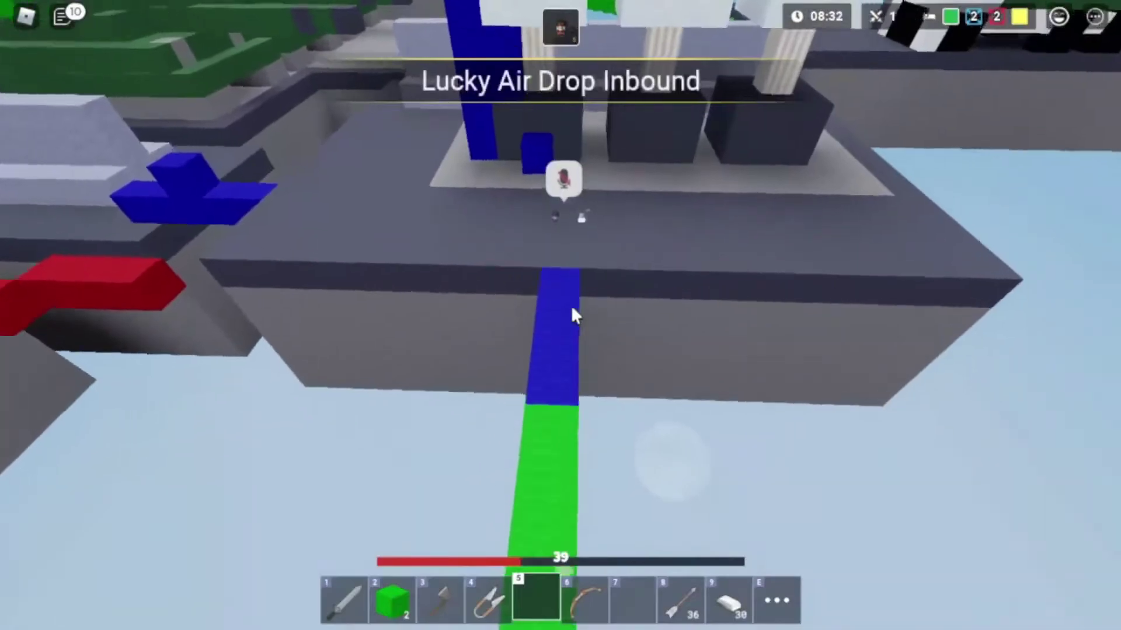
{"action": "key", "text": "w"}
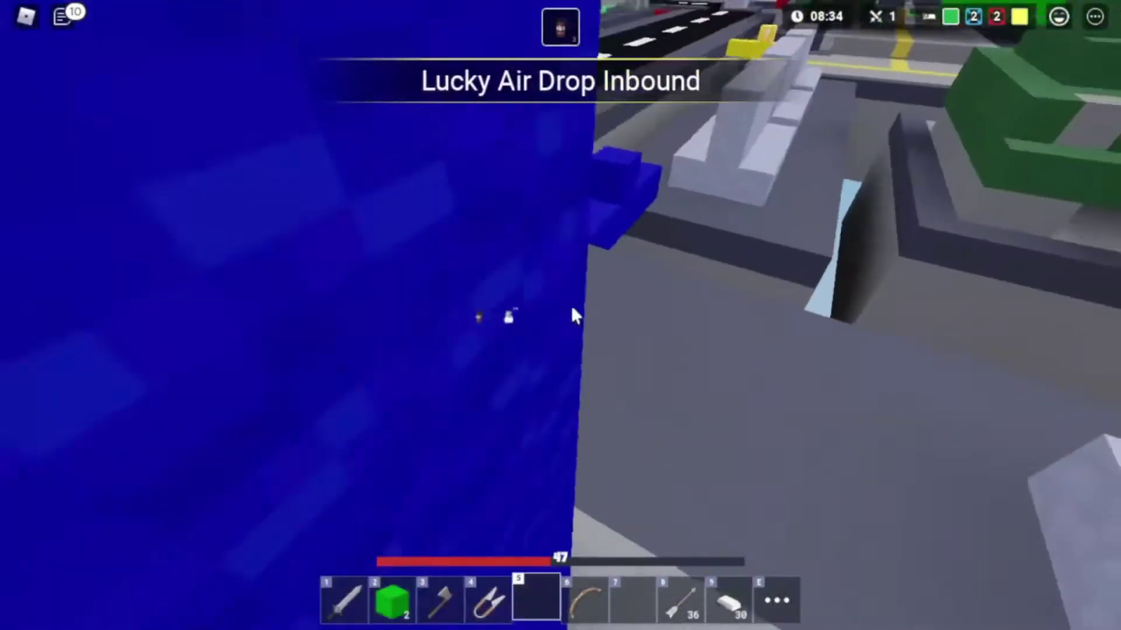
{"action": "key", "text": "w"}
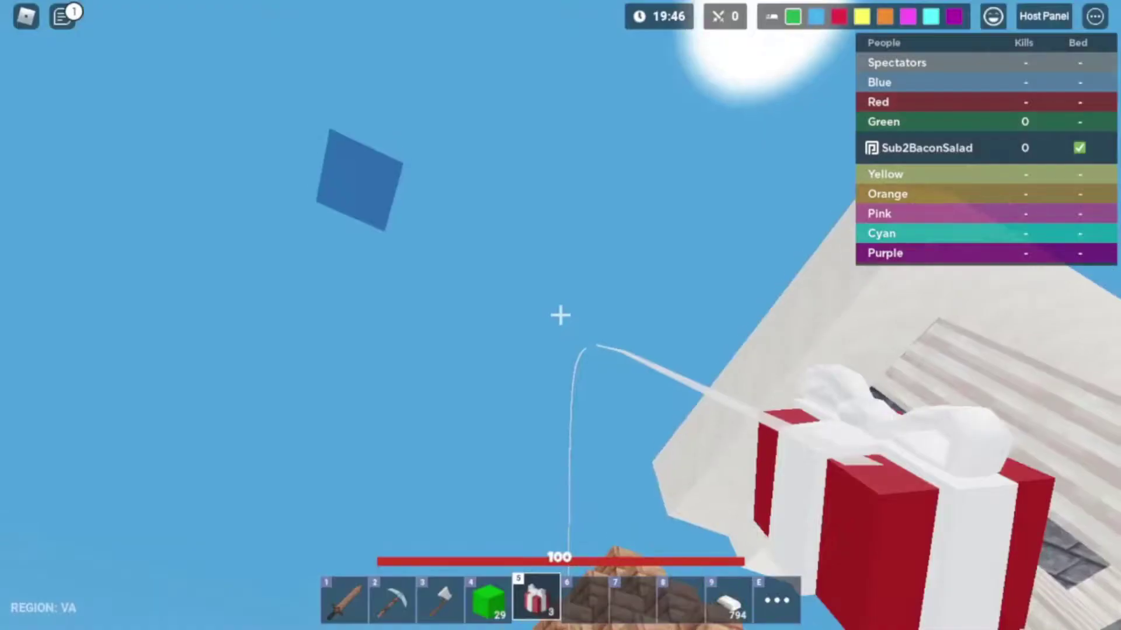
Step: Throw the held gift, head onto the green block path and fire three fireballs at the brick structure
{"action": "left_click", "coordinate": [561, 316]}
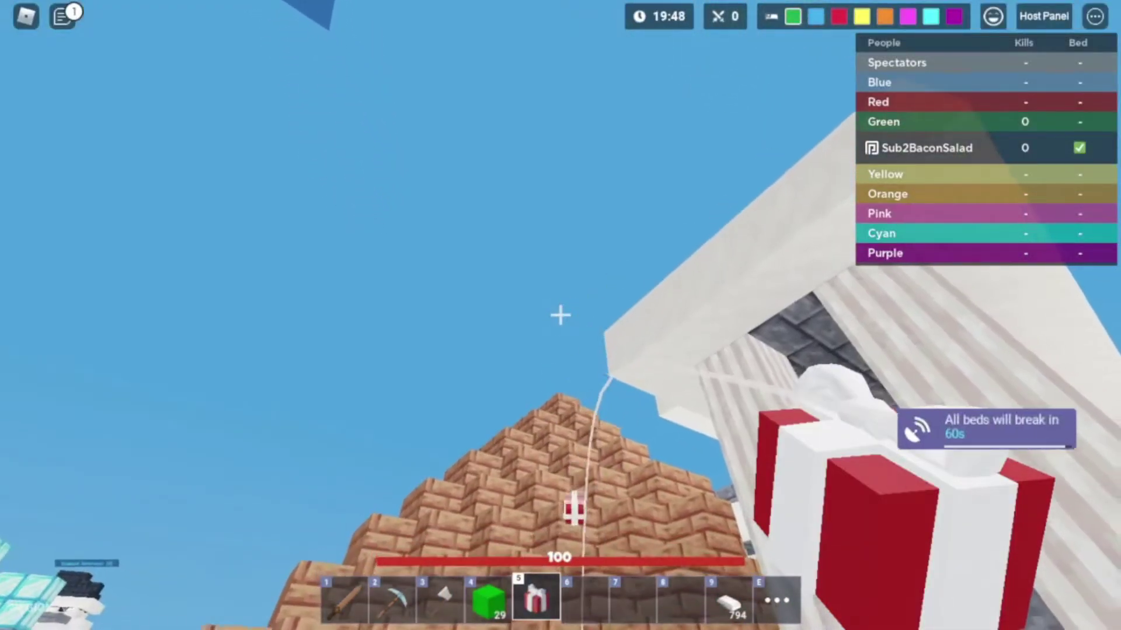
{"action": "scroll", "coordinate": [565, 321], "scroll_direction": "down", "scroll_amount": 5}
{"action": "key", "text": "w"}
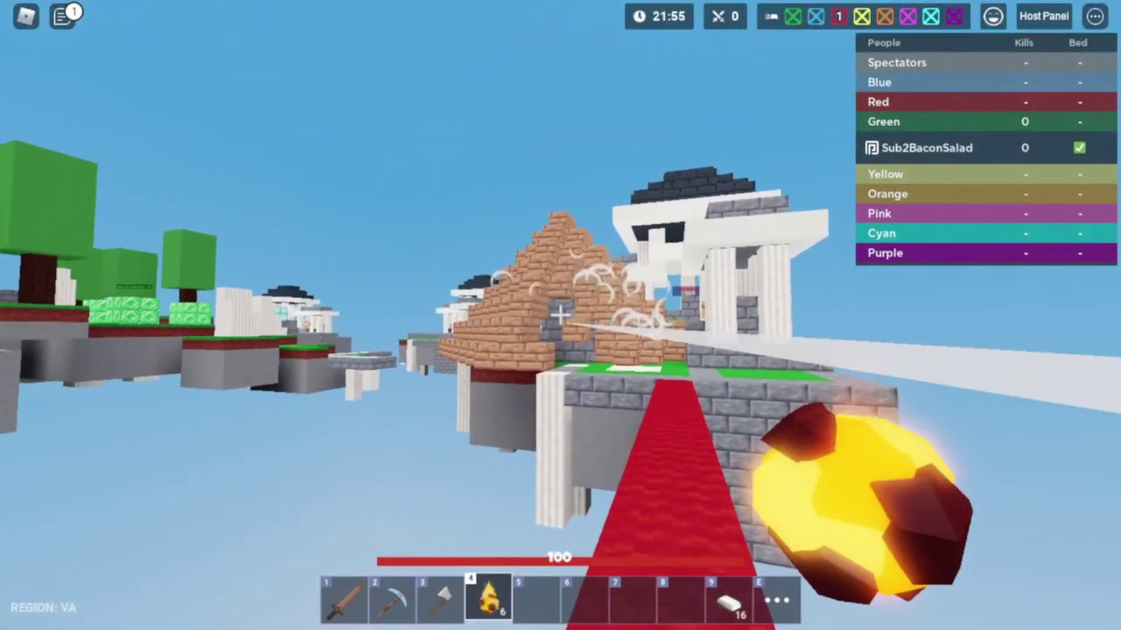
{"action": "left_click", "coordinate": [560, 315]}
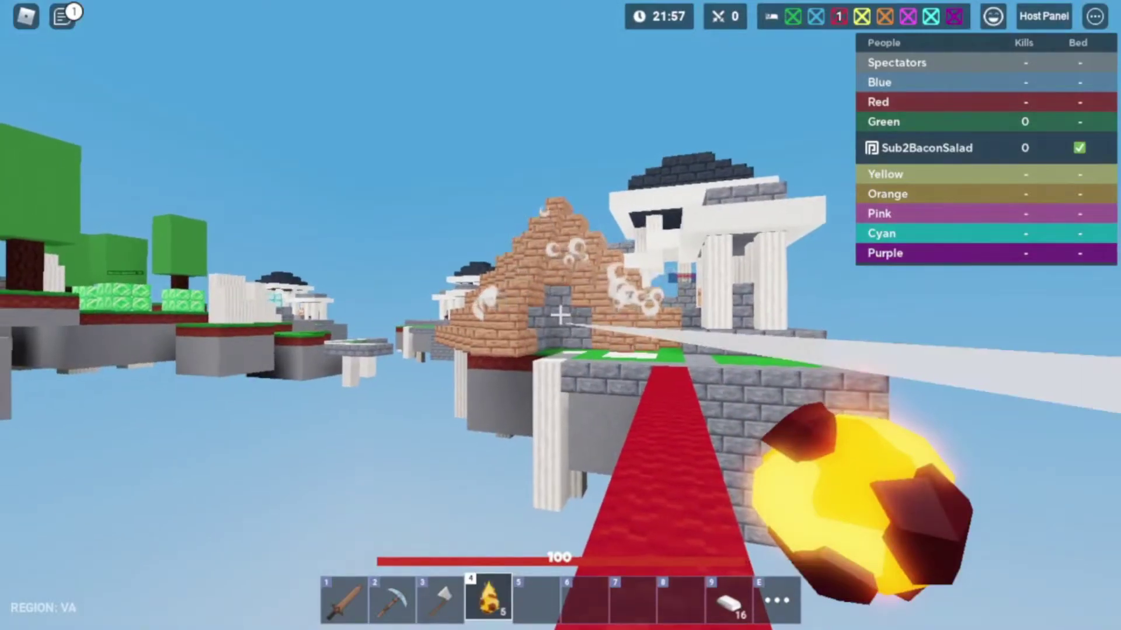
{"action": "left_click", "coordinate": [560, 316]}
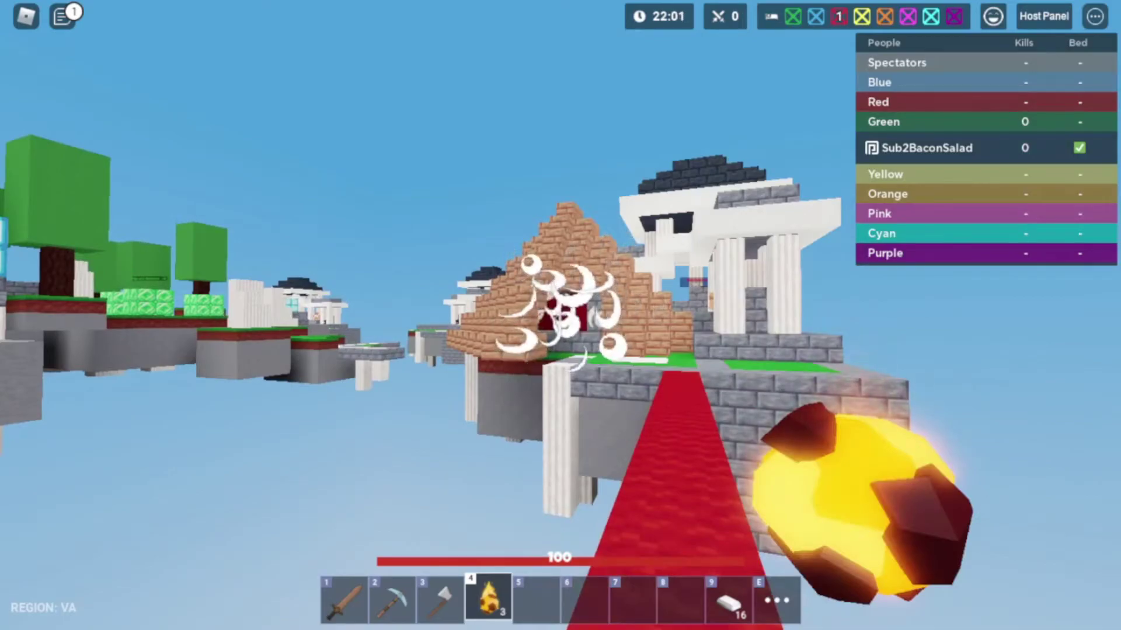
{"action": "left_click", "coordinate": [561, 316]}
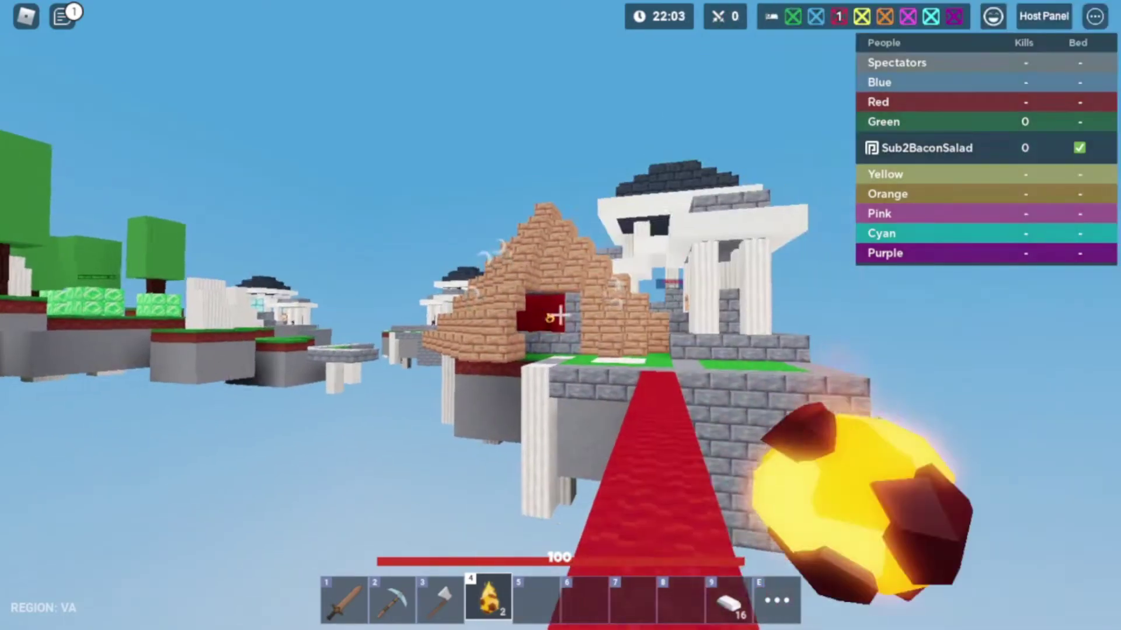
Step: Walk the red carpet, fire the last two fireballs at the bed, then jump out onto the wooden blocks
{"action": "key", "text": "w"}
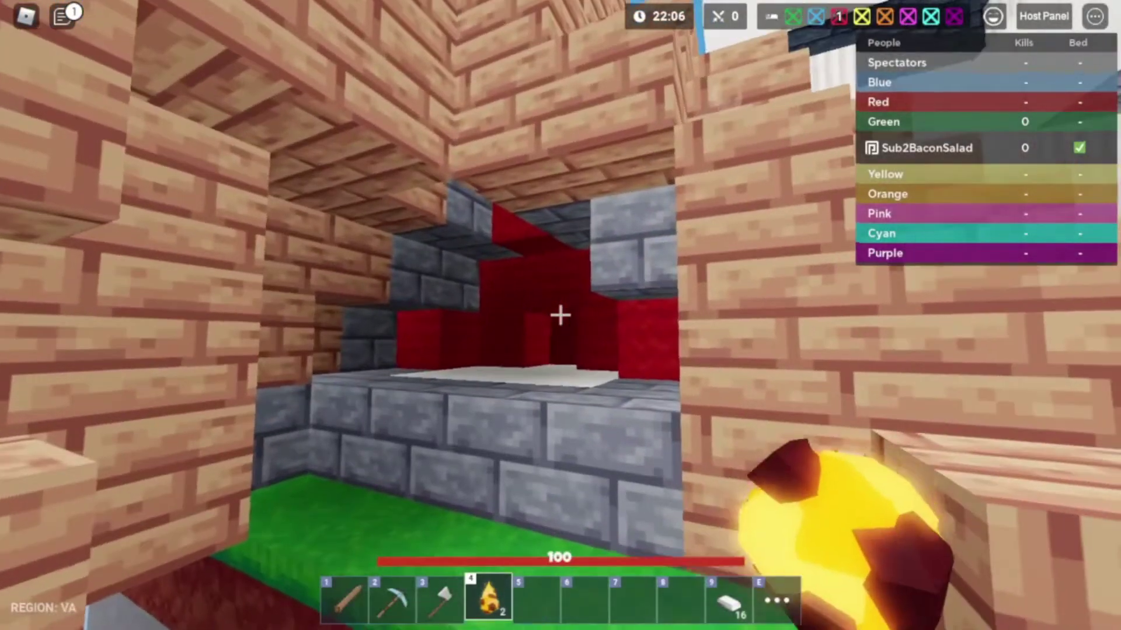
{"action": "left_click", "coordinate": [560, 316]}
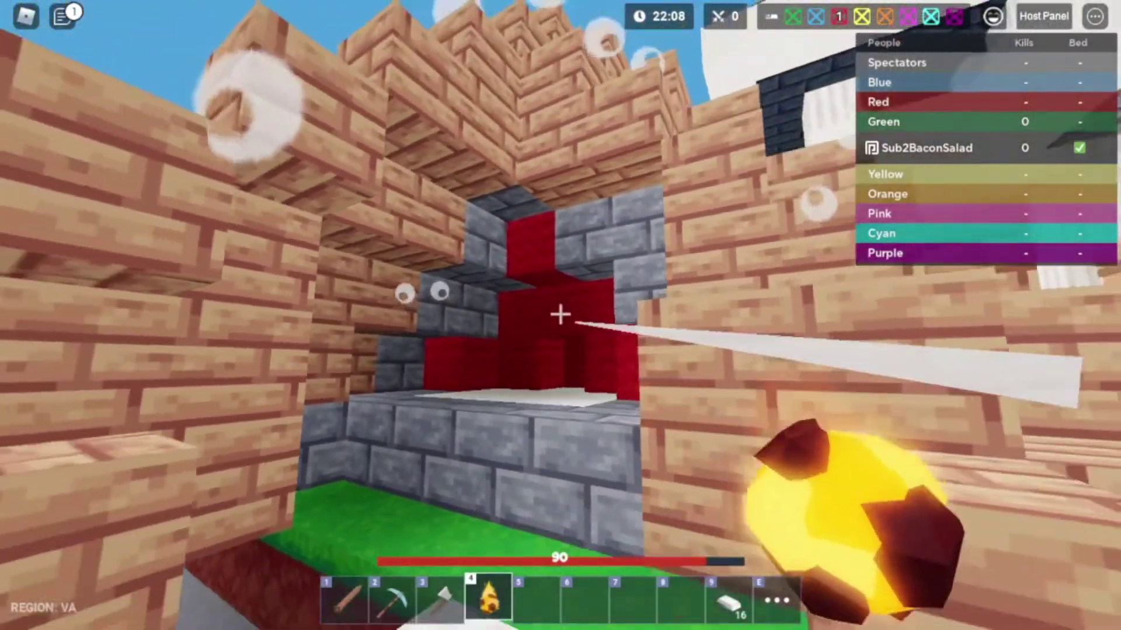
{"action": "left_click", "coordinate": [560, 315]}
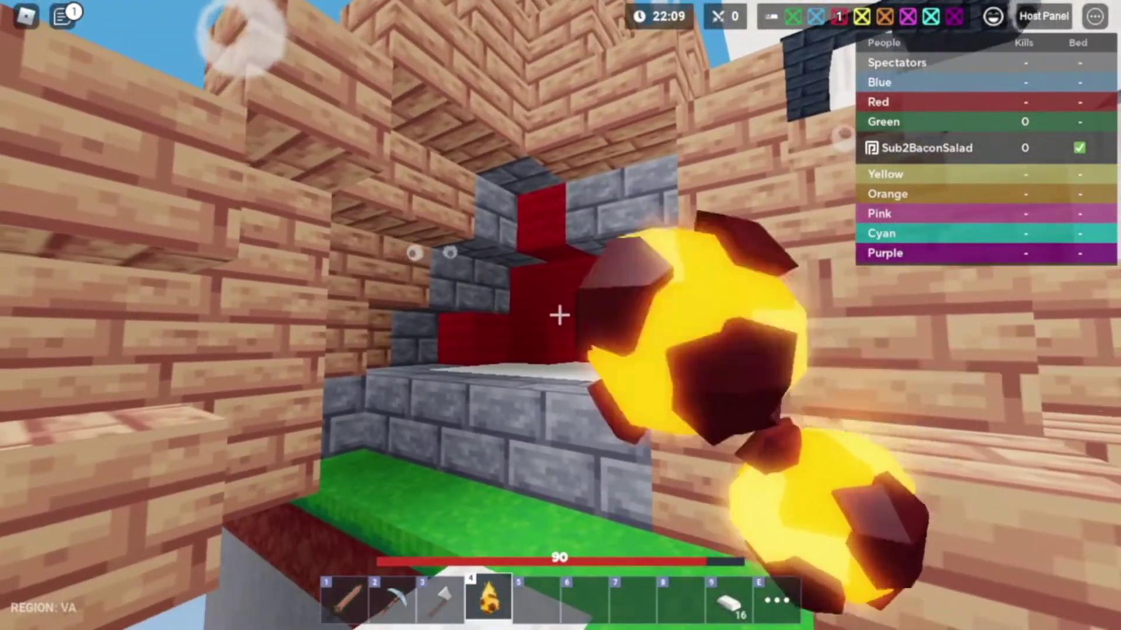
{"action": "scroll", "coordinate": [560, 316], "scroll_direction": "down", "scroll_amount": 5}
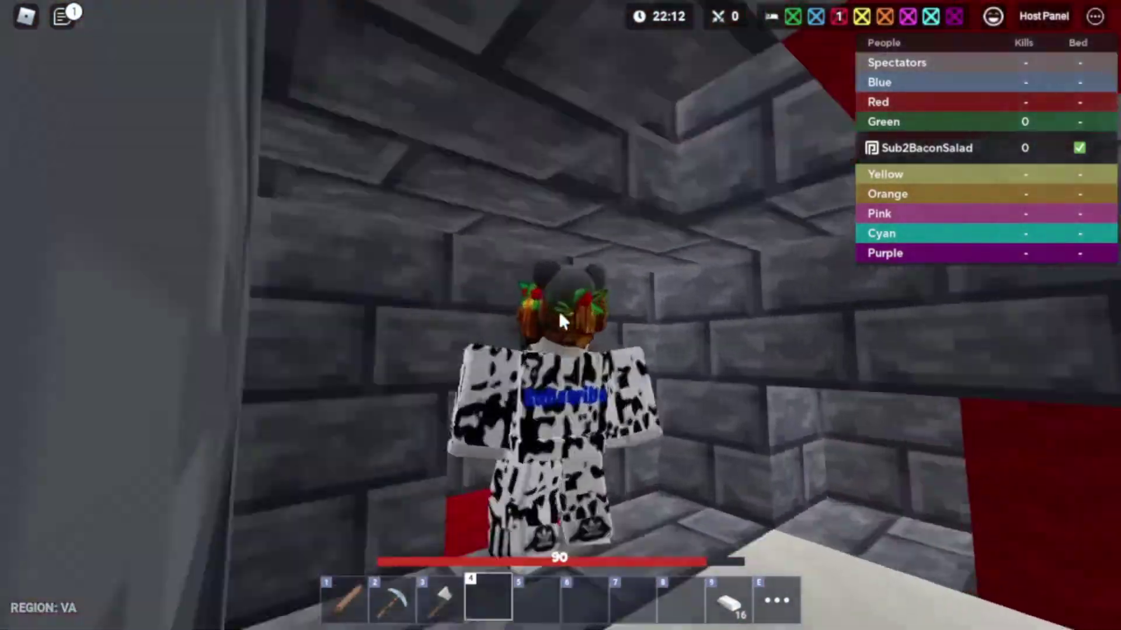
{"action": "key", "text": "s"}
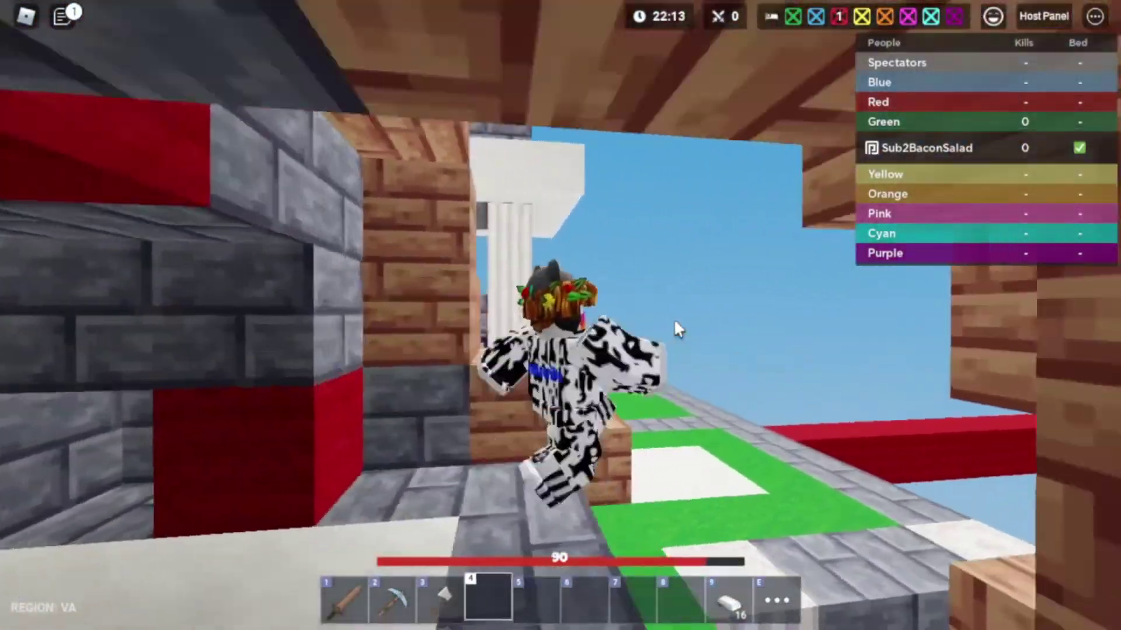
{"action": "key", "text": "space"}
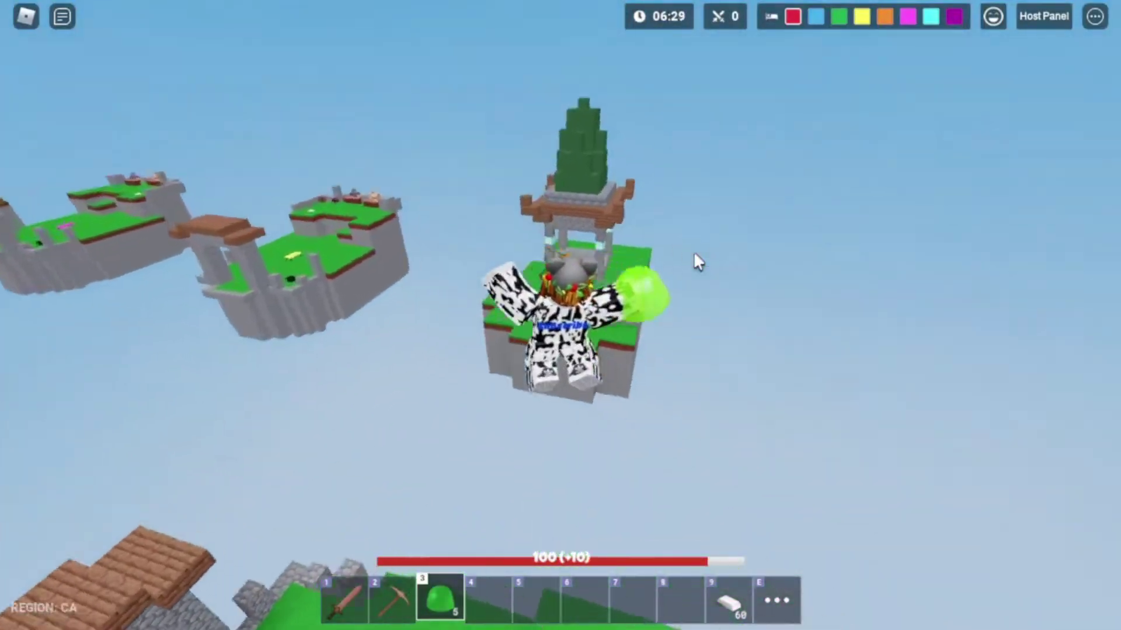
Step: Slime-launch over to another island, land on it and throw another slime ball there
{"action": "left_click", "coordinate": [693, 251]}
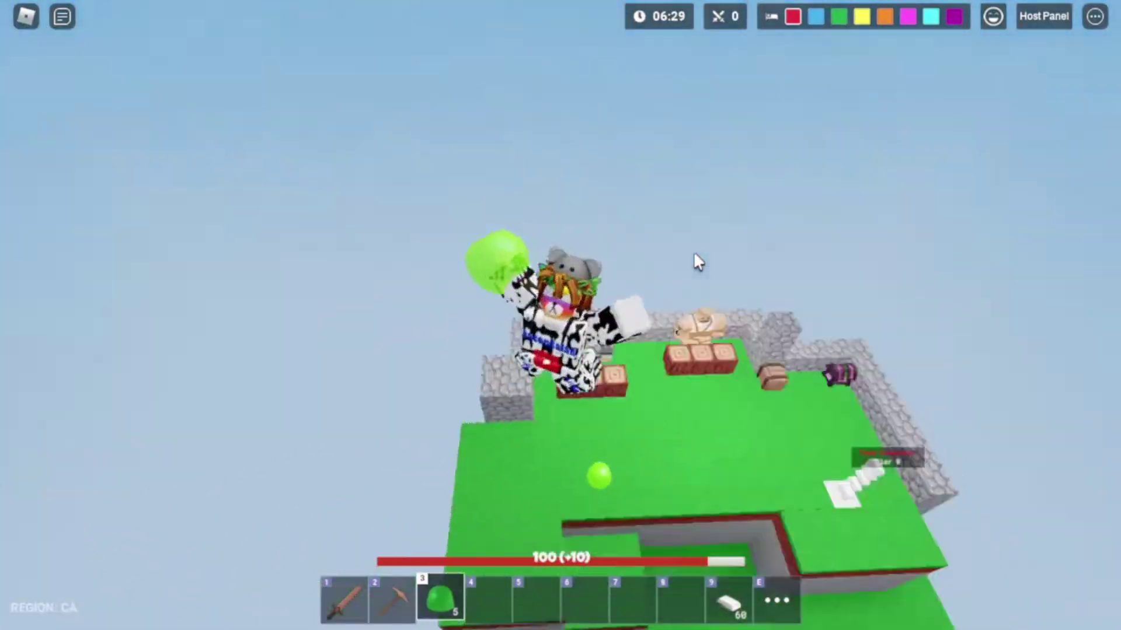
{"action": "key", "text": "w"}
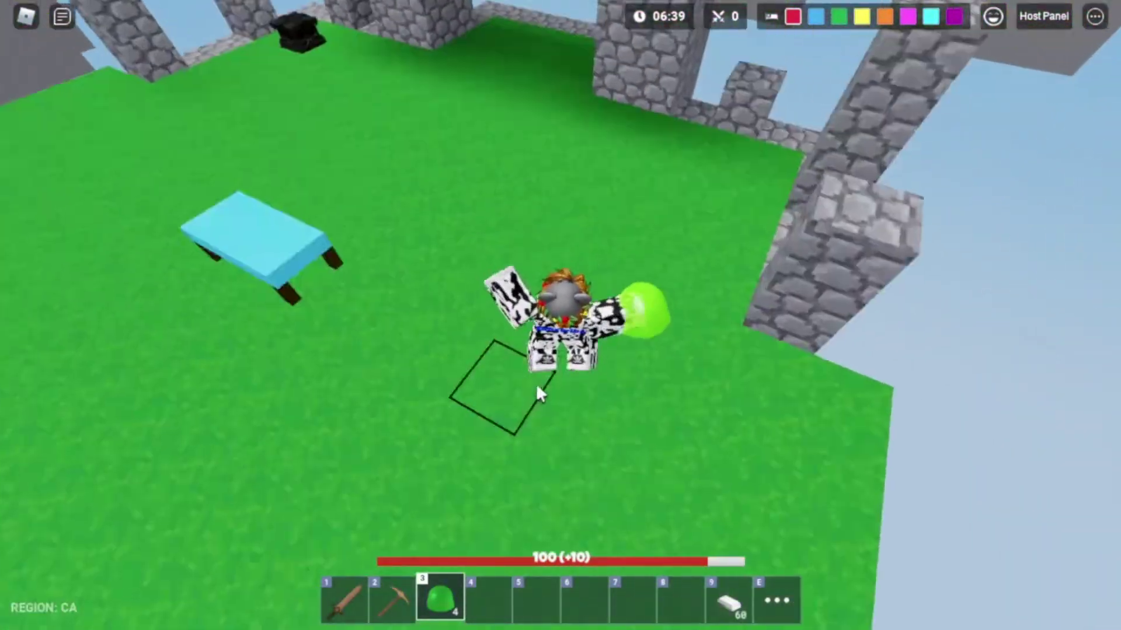
{"action": "left_click", "coordinate": [535, 408]}
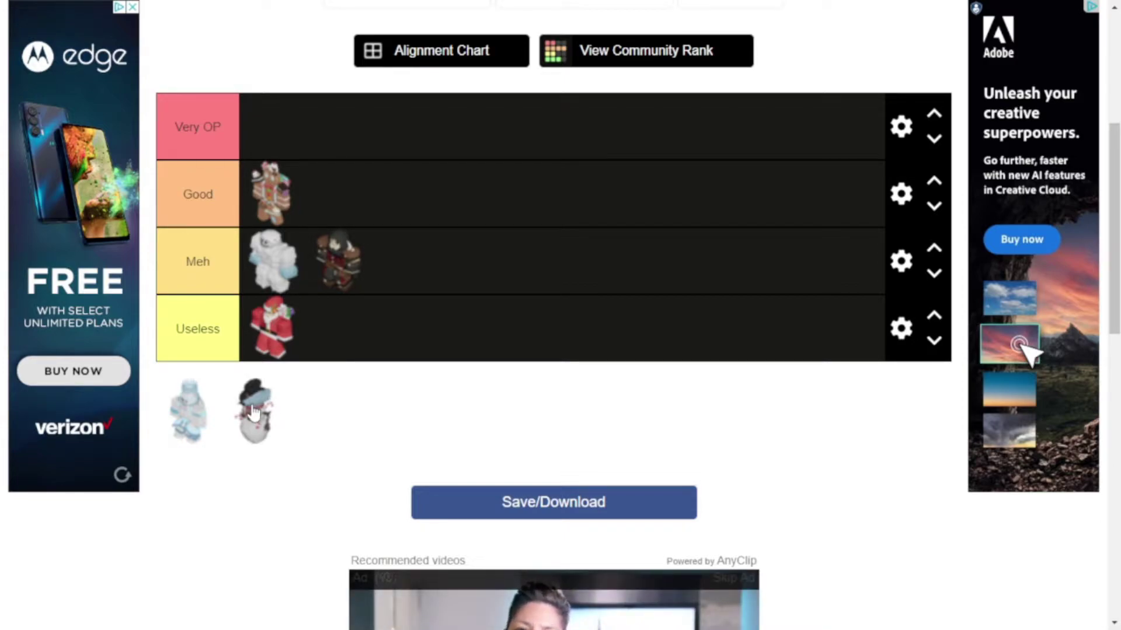
Step: Drag the snowman kit into the Meh tier beside the yeti and armoured kits
{"action": "left_click_drag", "start_coordinate": [358, 302], "coordinate": [360, 274]}
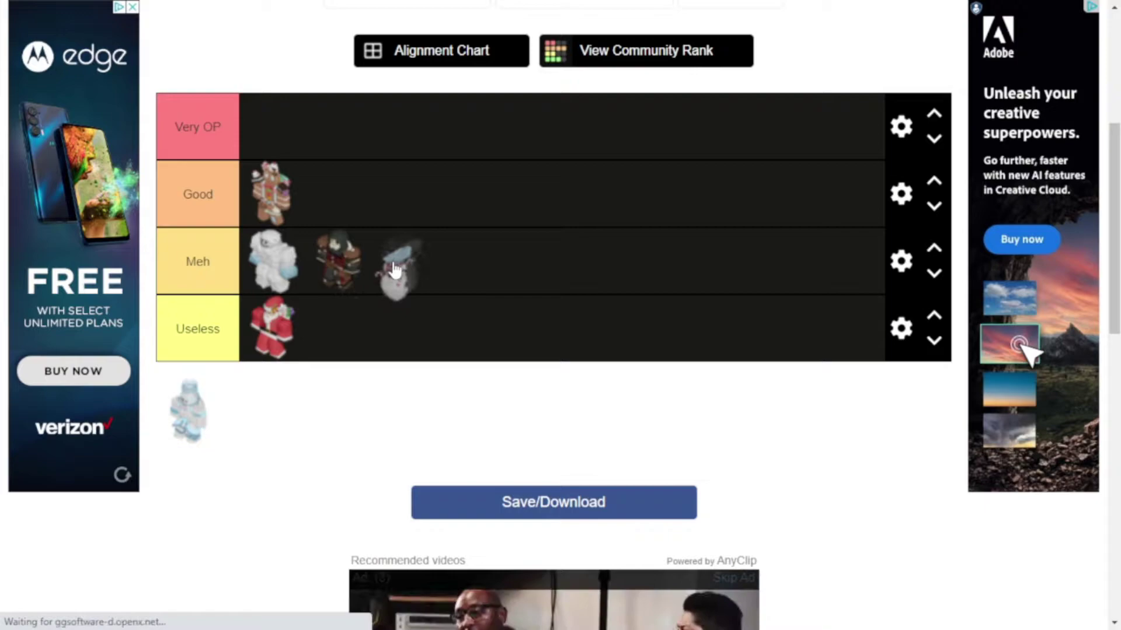